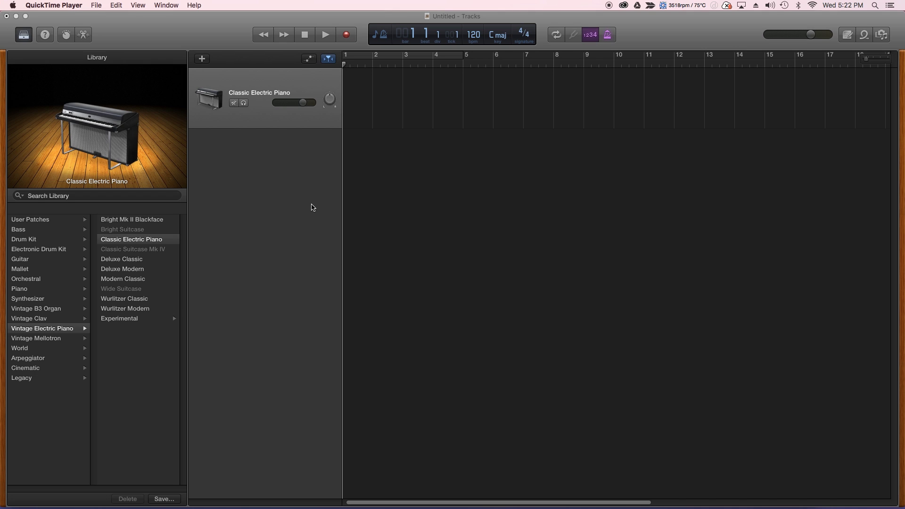
Bring MainStage 3 forward and play A, F and G chords on the Test Patch.
mouse_move(408, 508)
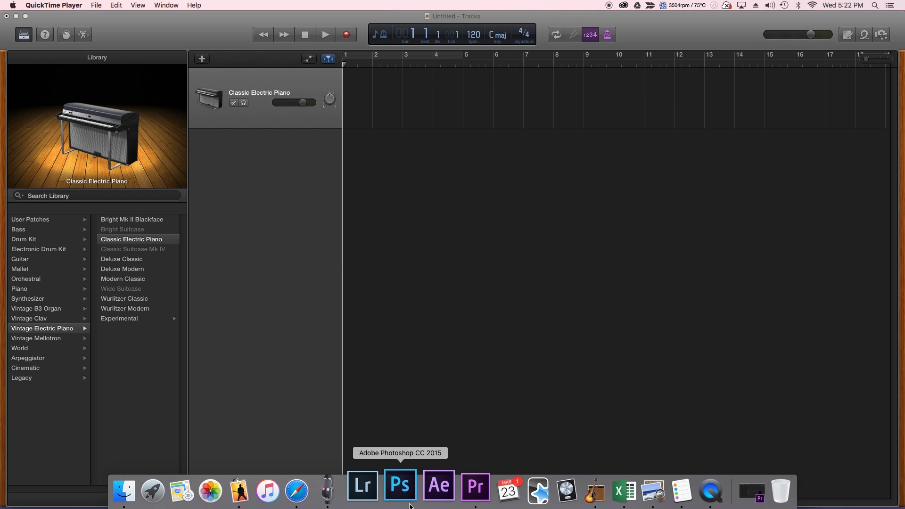
click(327, 490)
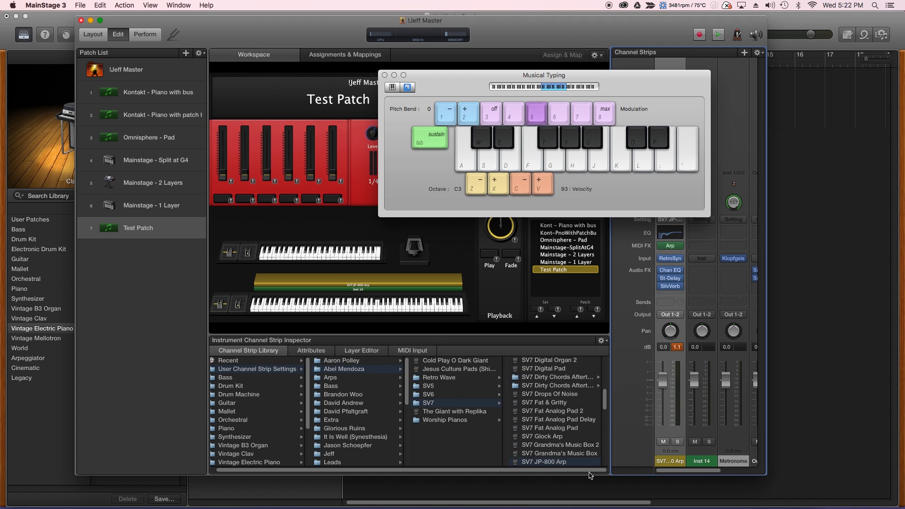
key(a)
key(f)
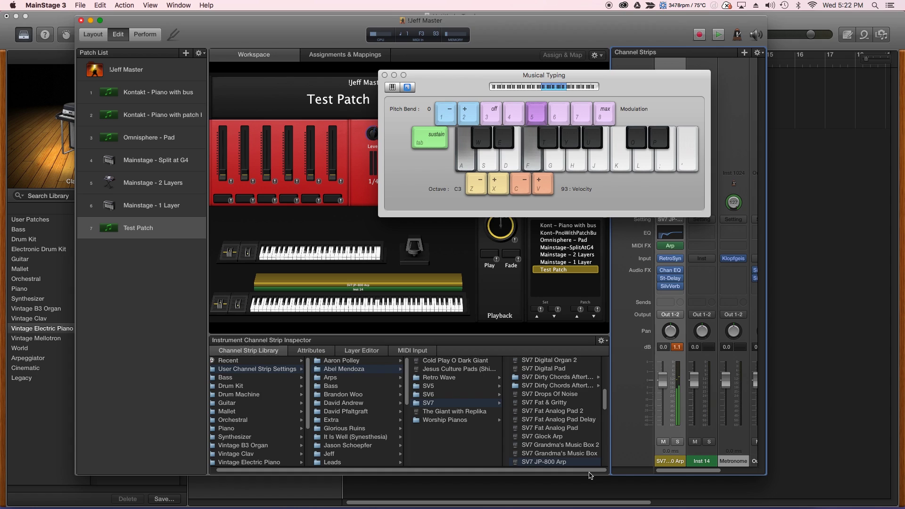
key(g)
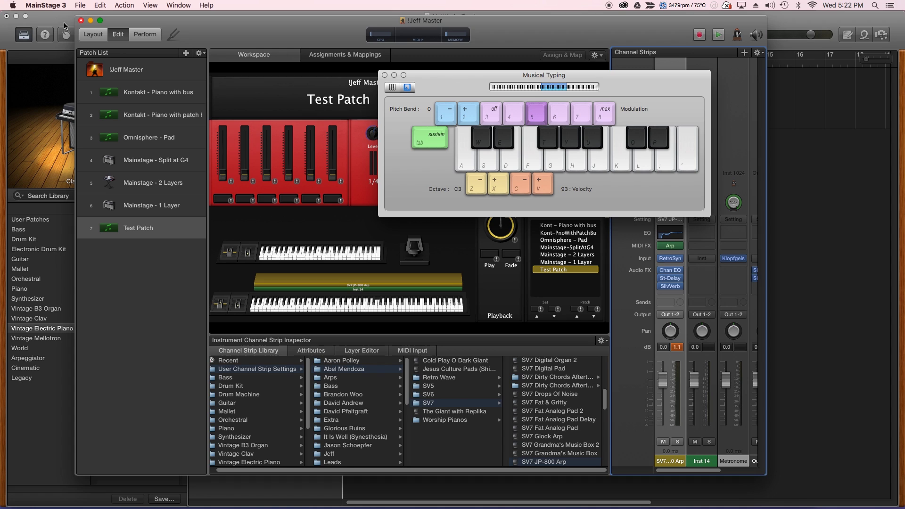
Export Test Patch to the Instrument folder, replacing the existing Test Patch.patch.
click(200, 53)
click(241, 228)
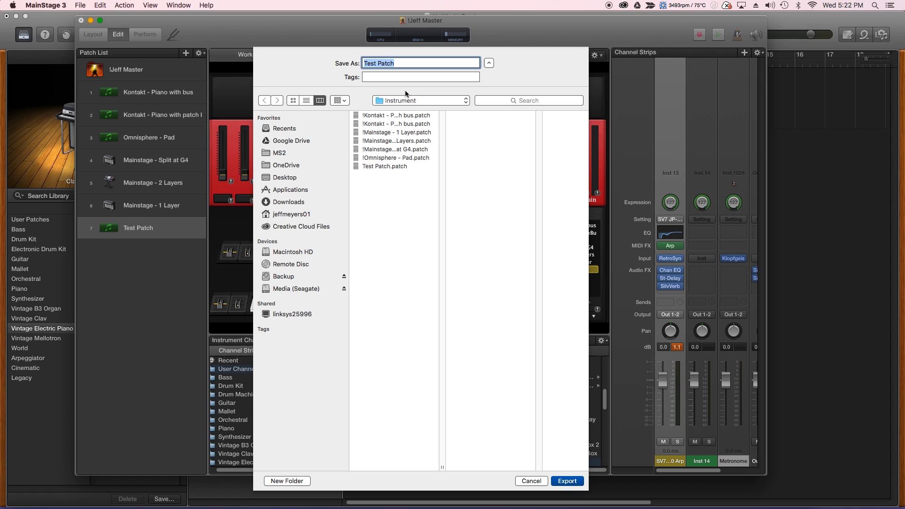
click(444, 100)
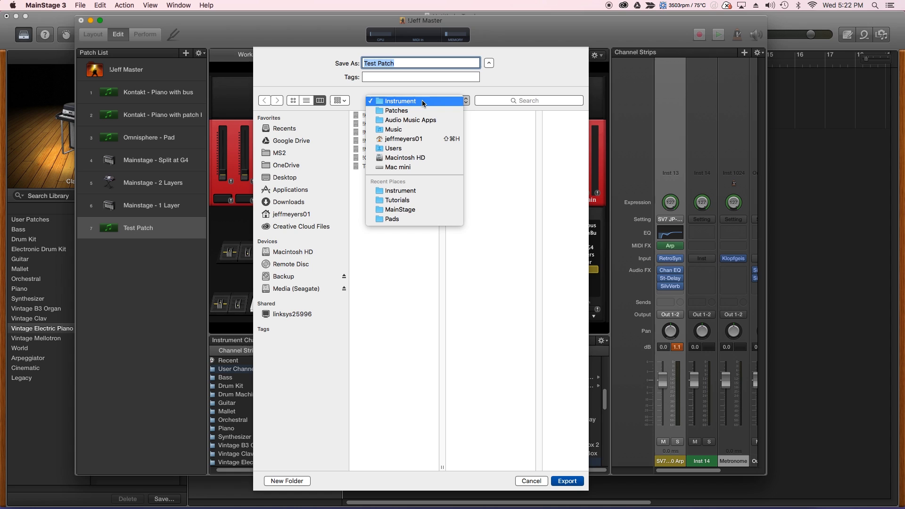
click(448, 330)
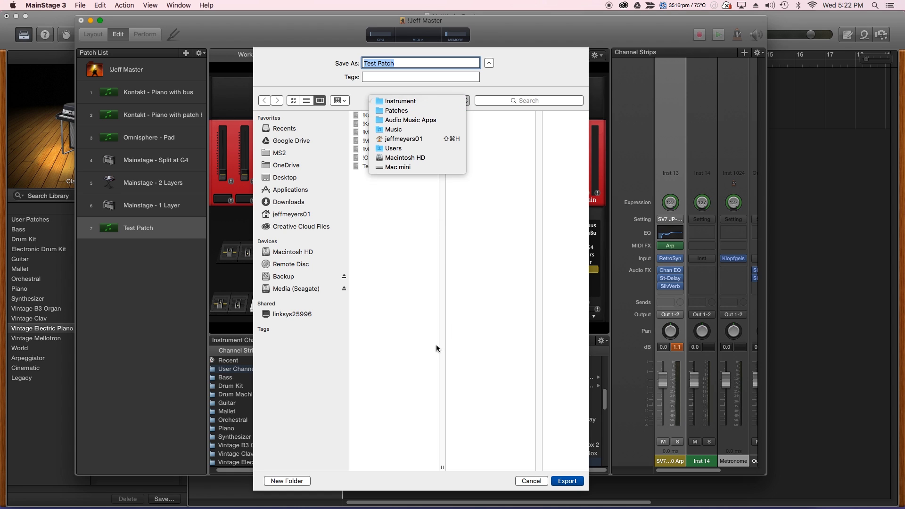
click(564, 482)
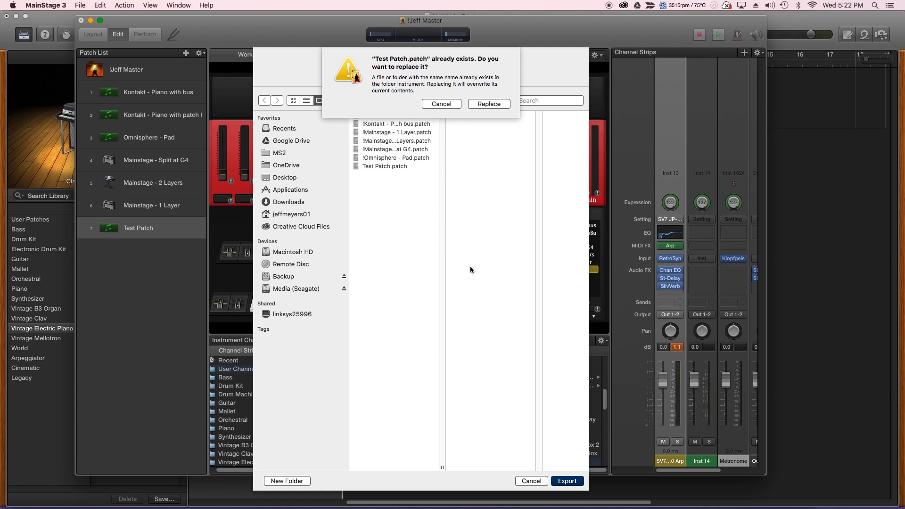
click(500, 103)
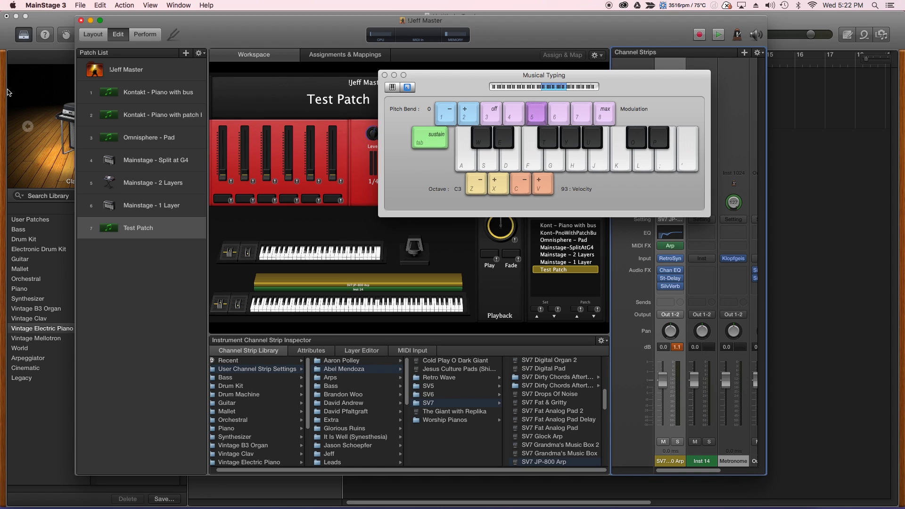
Add a second Software Instrument track in GarageBand and show the User Patches list.
click(26, 69)
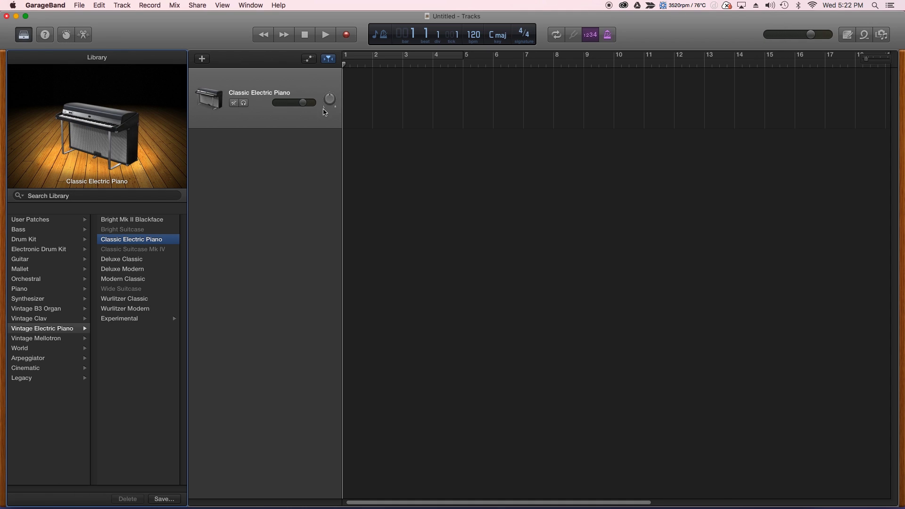
click(203, 58)
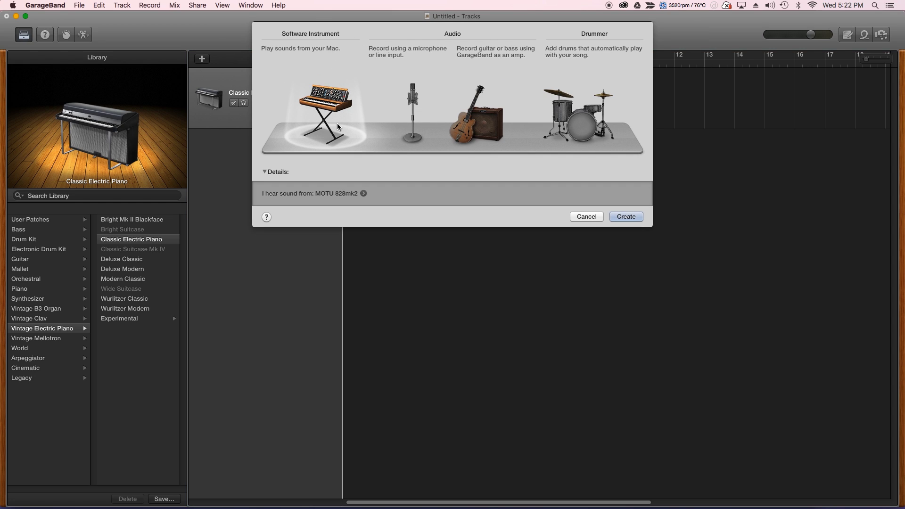
click(619, 217)
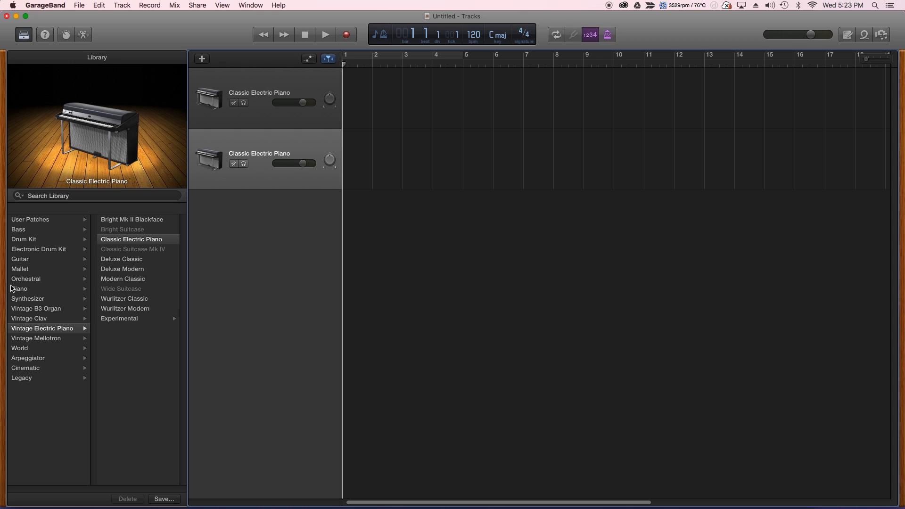
click(35, 221)
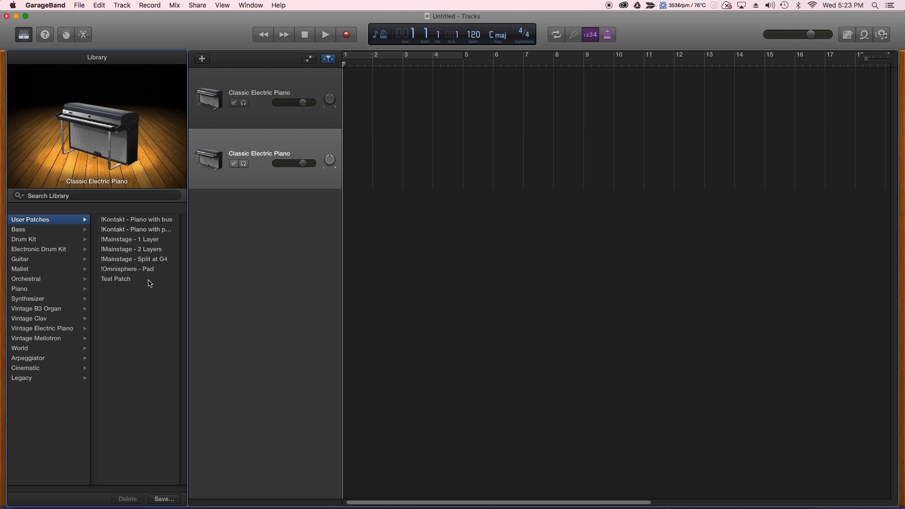
Load Test Patch onto the new track, play A, F and G in Musical Typing, then start playback.
click(121, 281)
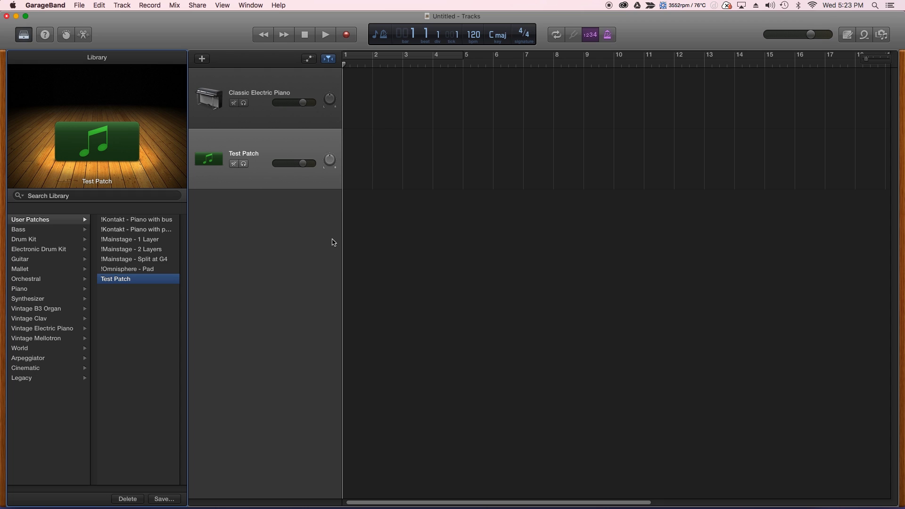
key(super+k)
key(a)
key(f)
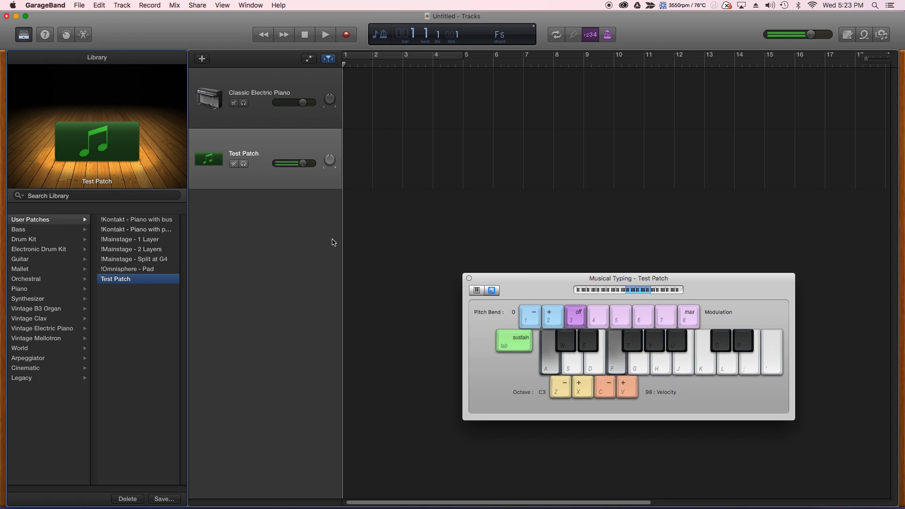
key(g)
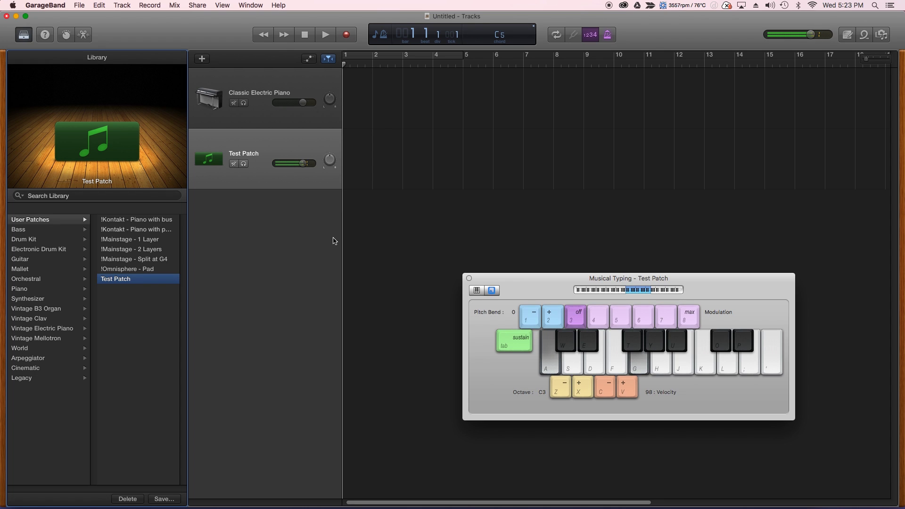
key(space)
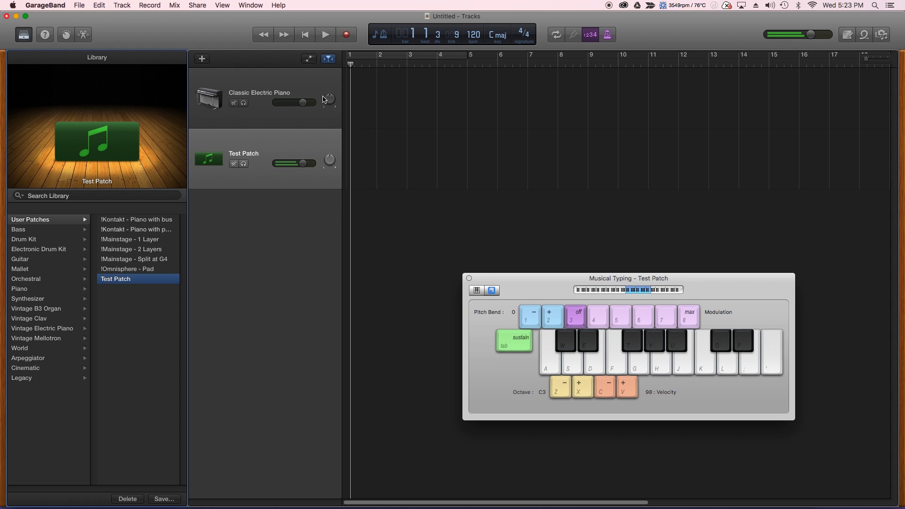
mouse_move(129, 75)
Load the !Kontakt - Piano with bus patch and play chords and a melody on it.
click(125, 222)
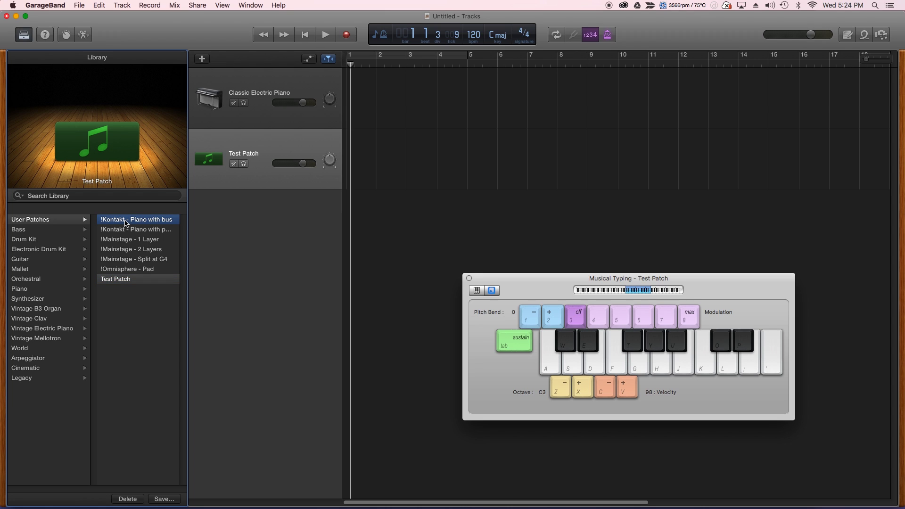
key(a)
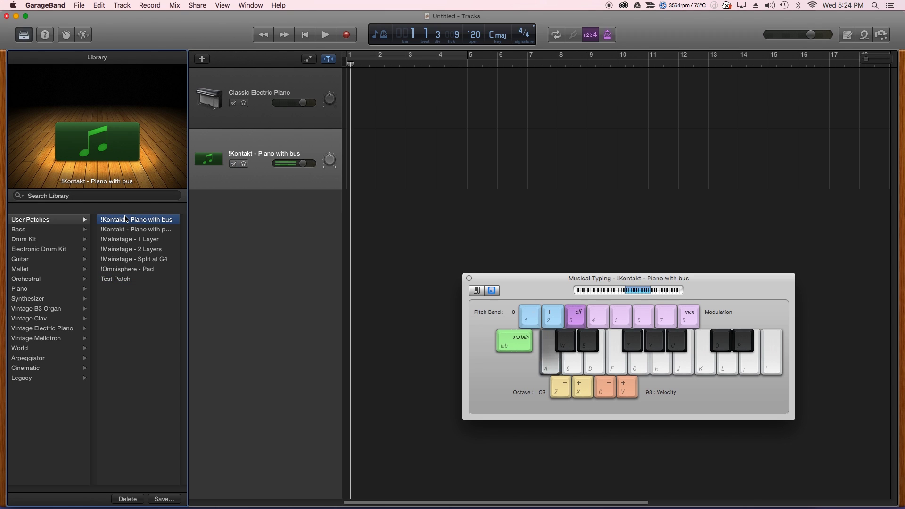
key(d)
key(g)
key(k)
key(l)
key(h)
key(d)
key(a)
Finish the melody, try !Omnisphere - Pad, then settle on !Mainstage - 2 Layers.
key(f)
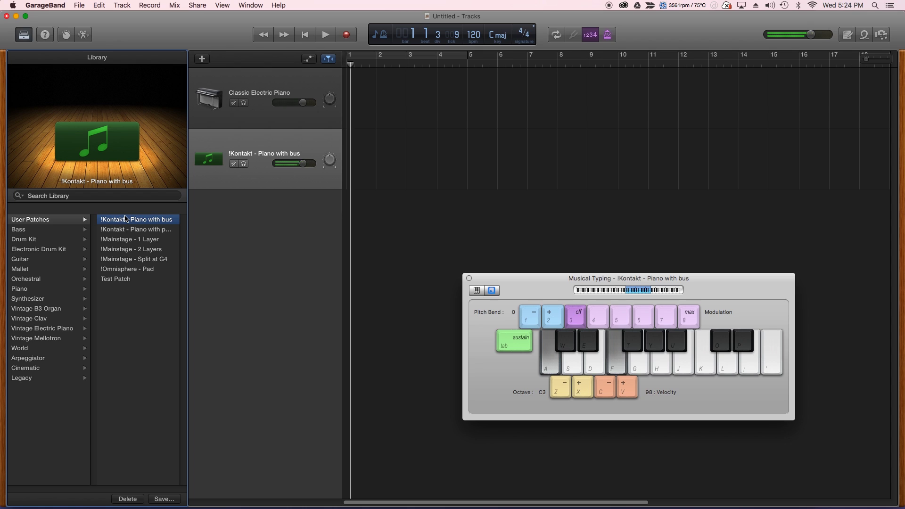
key(d)
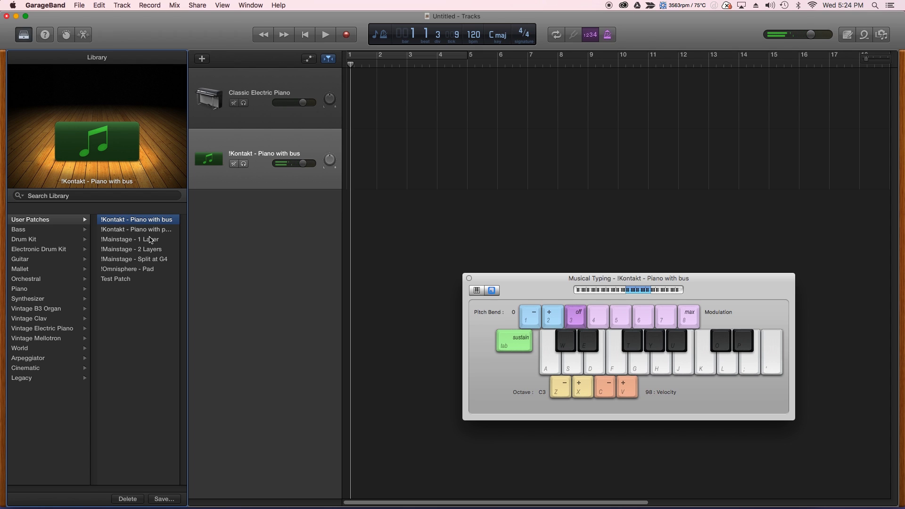
click(151, 270)
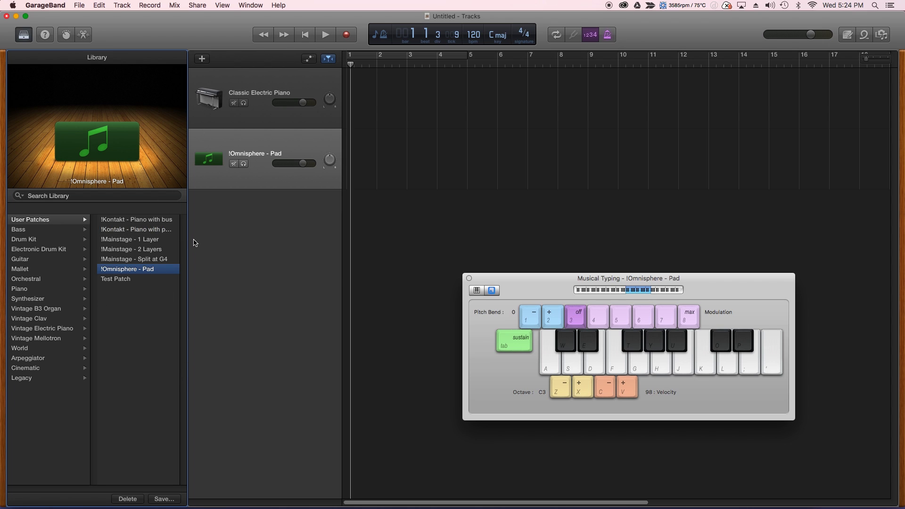
click(141, 251)
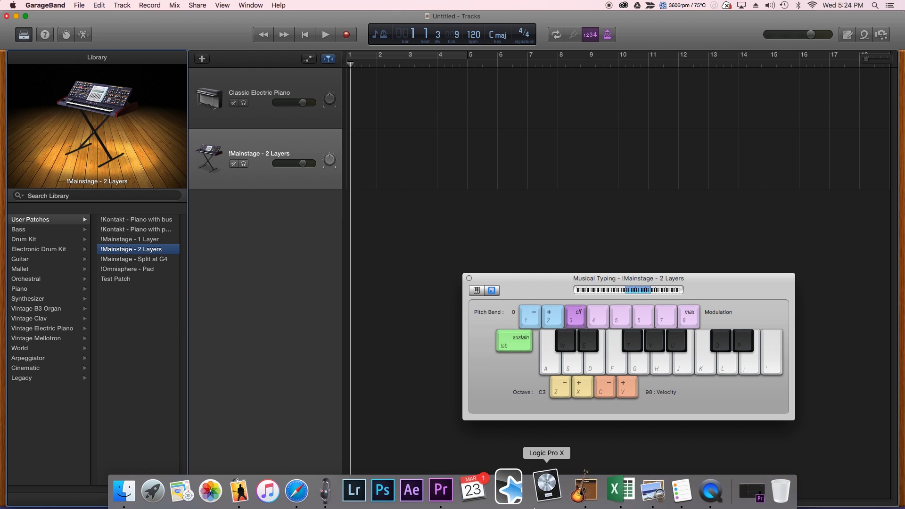
click(259, 490)
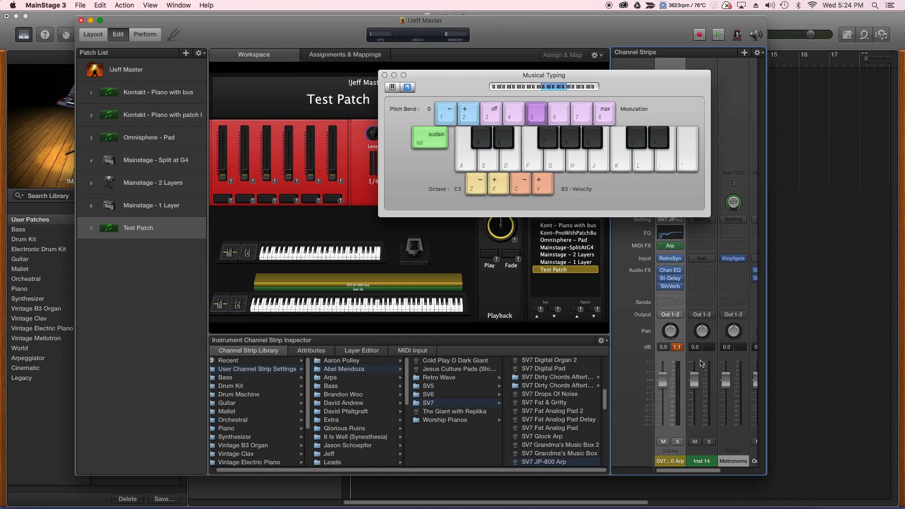
click(72, 24)
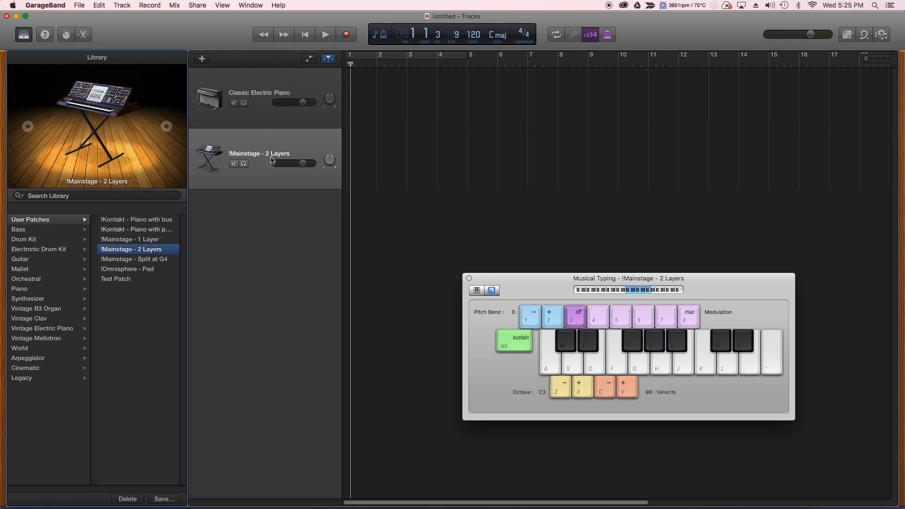
Load the !Mainstage - Split at G4 user patch onto the second track.
click(141, 259)
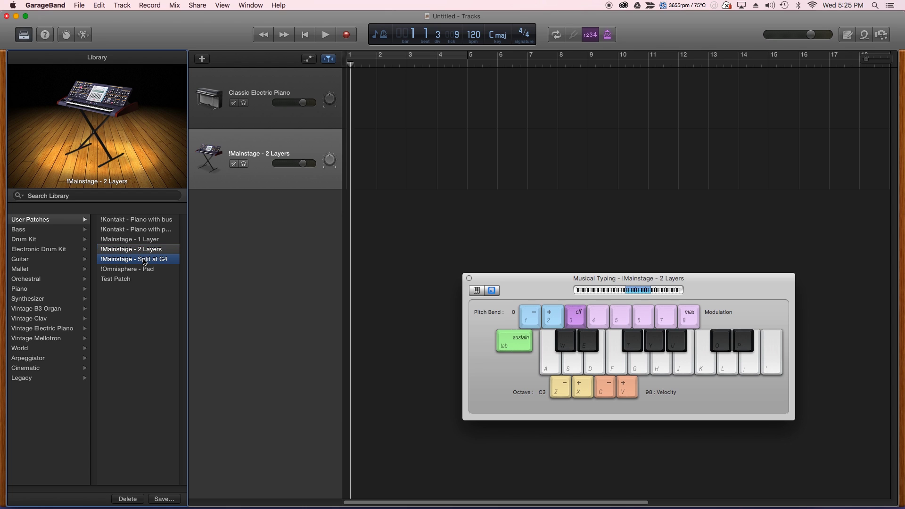